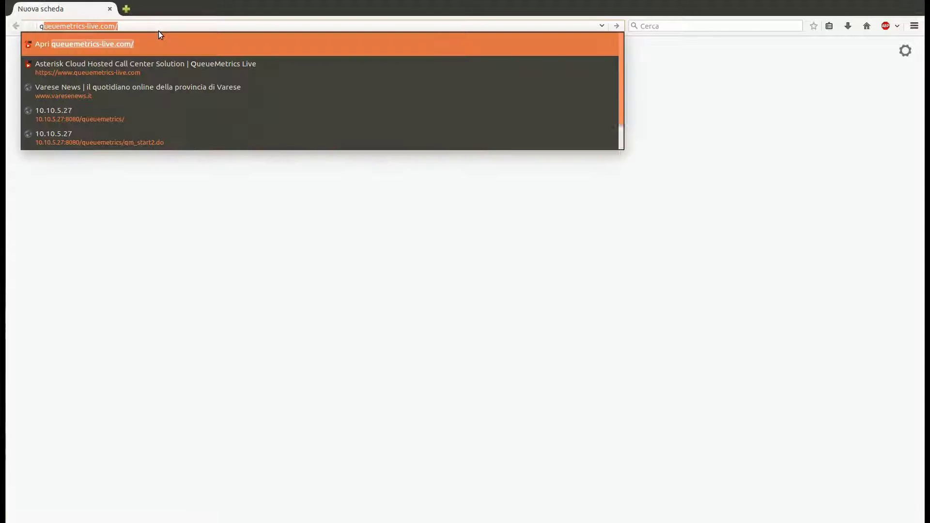
# On queuemetrics-live.com, submit the free-trial signup with contact details, company and 2 agents
pyautogui.write('trics-live.com')
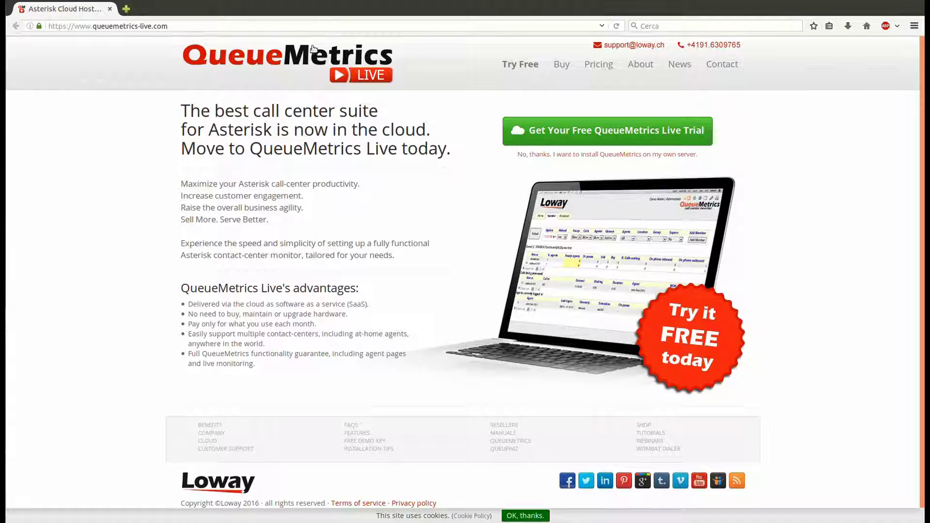
pyautogui.click(525, 66)
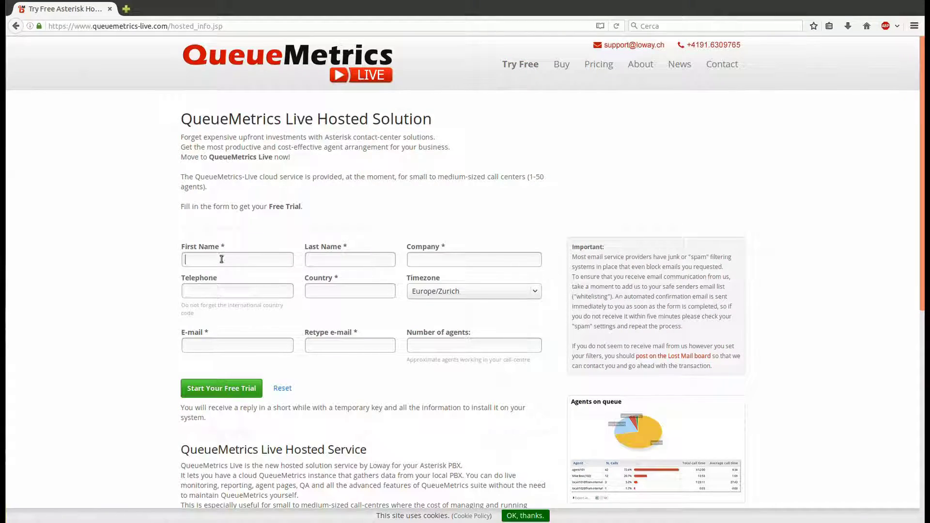
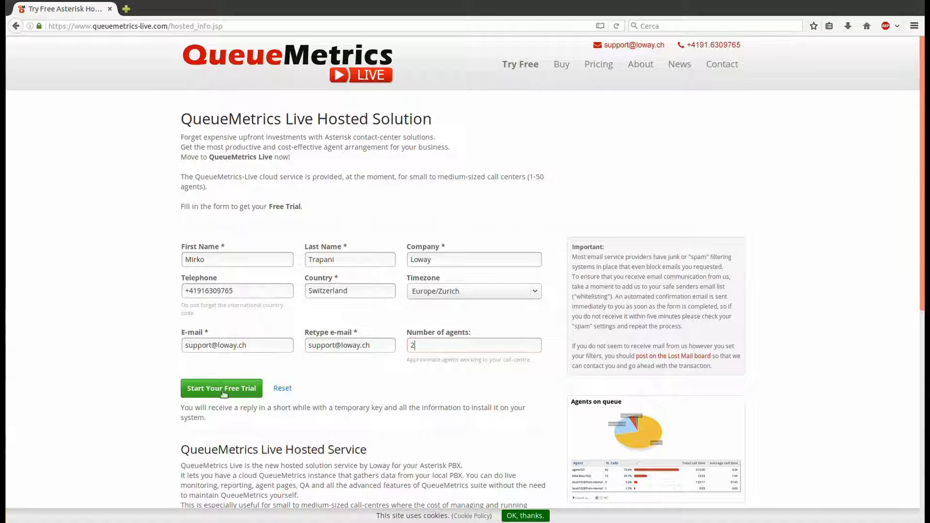
pyautogui.click(232, 394)
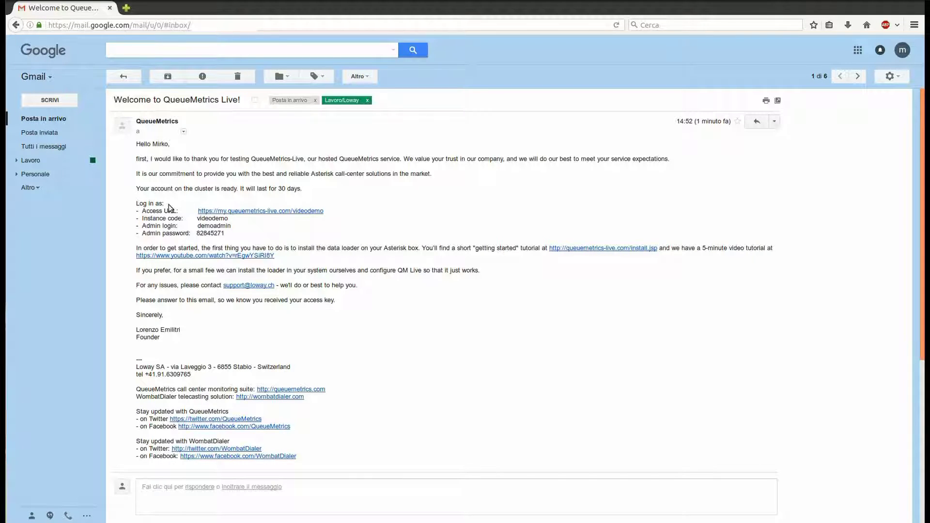
# Paste the welcome email's access URL, instance code, admin login and password into a blank gedit document
pyautogui.moveTo(224, 234); pyautogui.dragTo(129, 213)
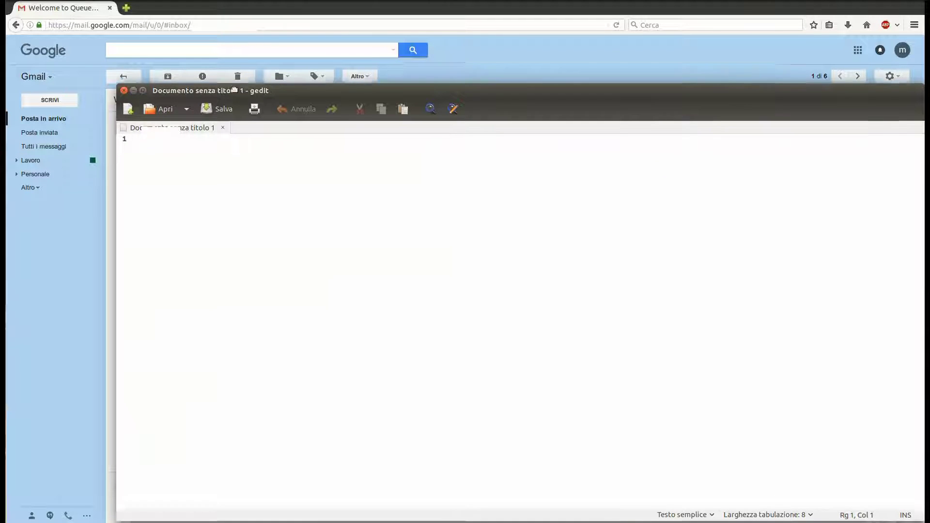
pyautogui.moveTo(235, 90); pyautogui.dragTo(191, 65)
pyautogui.hotkey('ctrl', 'v')
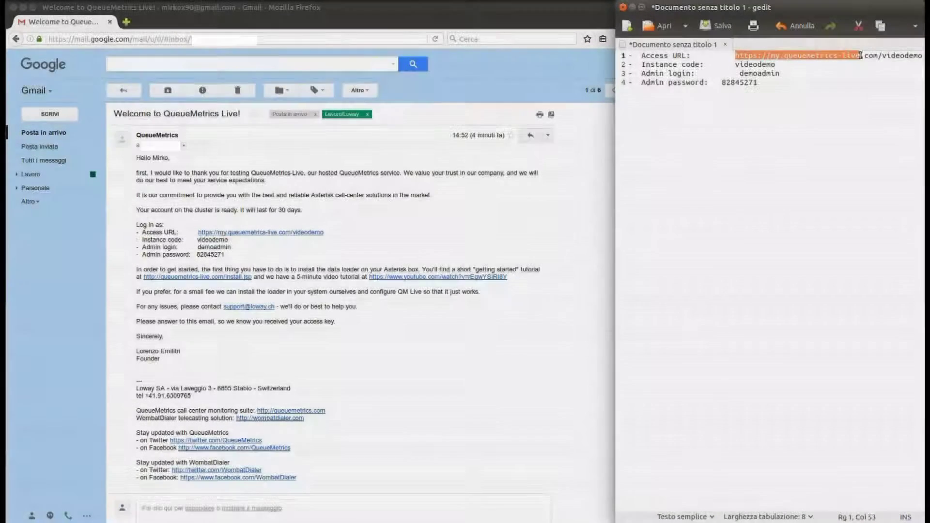
pyautogui.moveTo(876, 55); pyautogui.dragTo(923, 55)
pyautogui.hotkey('ctrl', 'c')
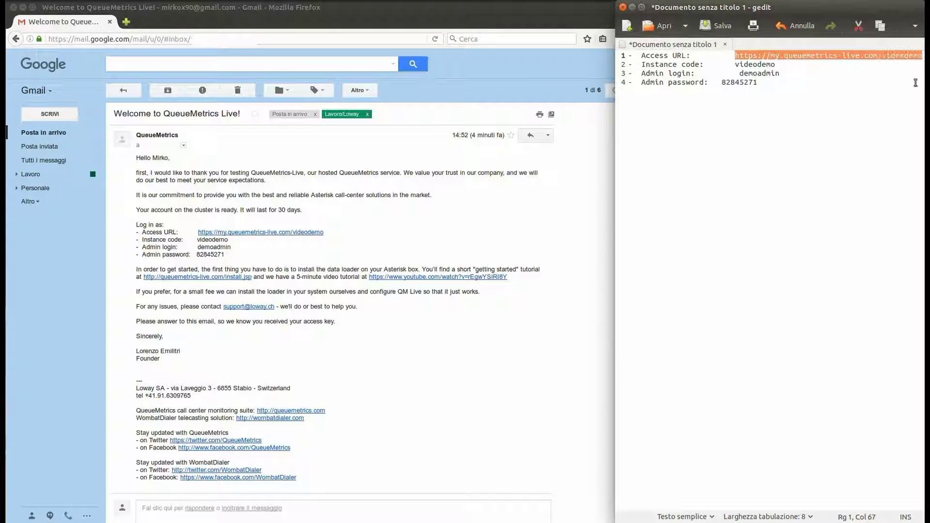
# Load the trial instance's access URL in Firefox
pyautogui.click(384, 12)
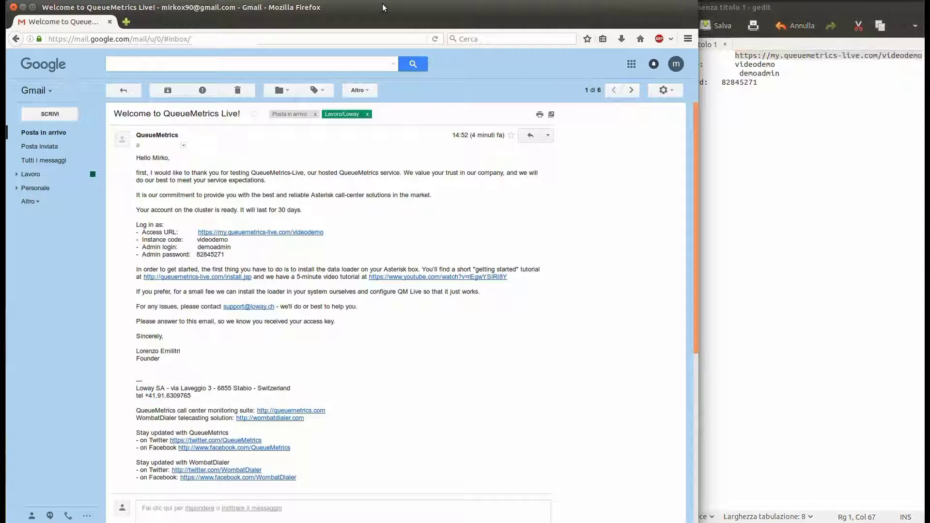
pyautogui.click(221, 34)
pyautogui.hotkey('ctrl', 'v')
pyautogui.press('Return')
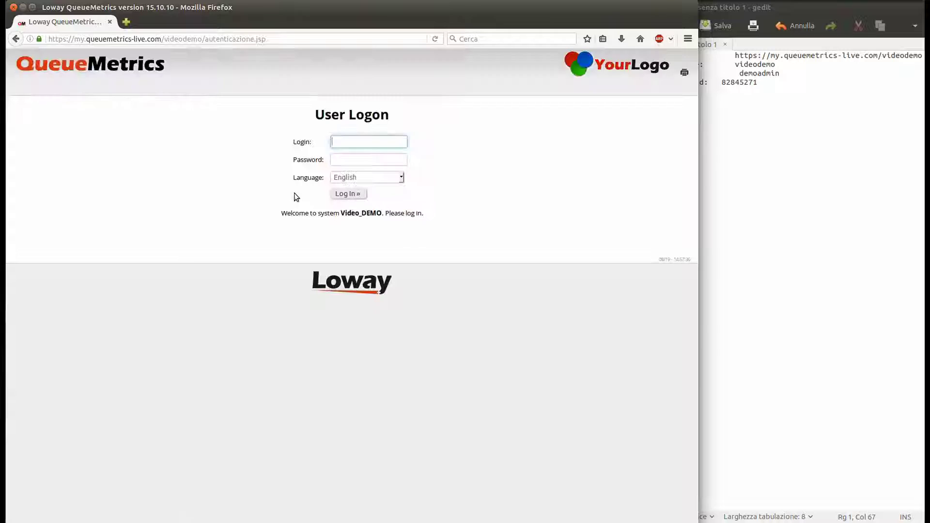
# Log in as demoadmin with the password copied from the gedit notes
pyautogui.click(360, 142)
pyautogui.write('demoadmin')
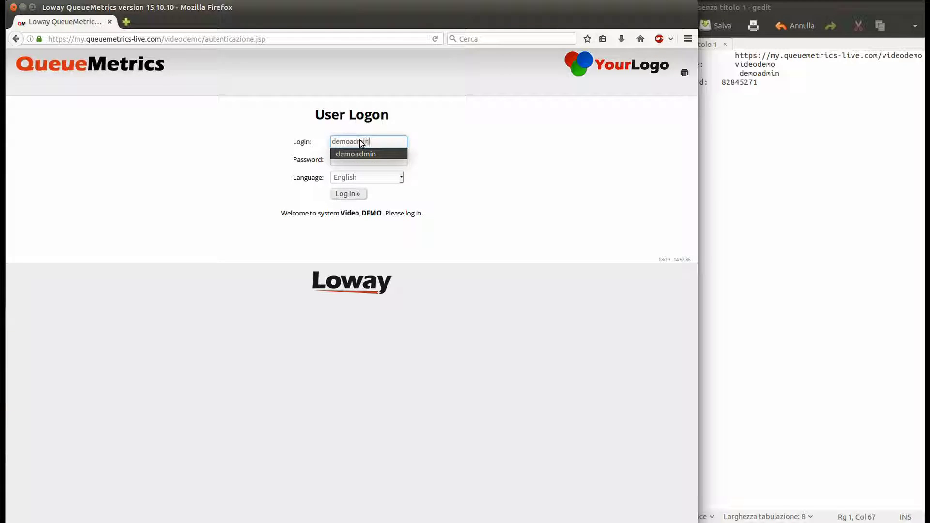
pyautogui.click(737, 84)
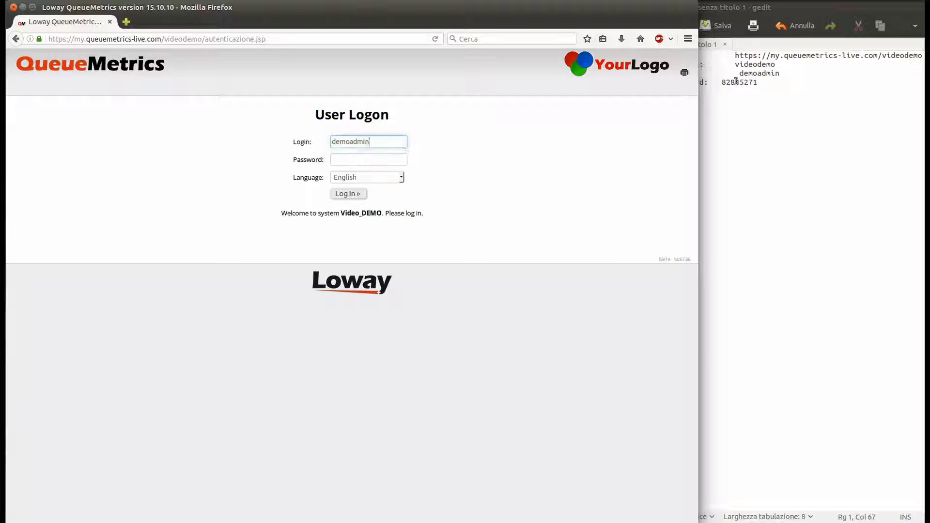
pyautogui.doubleClick(741, 81)
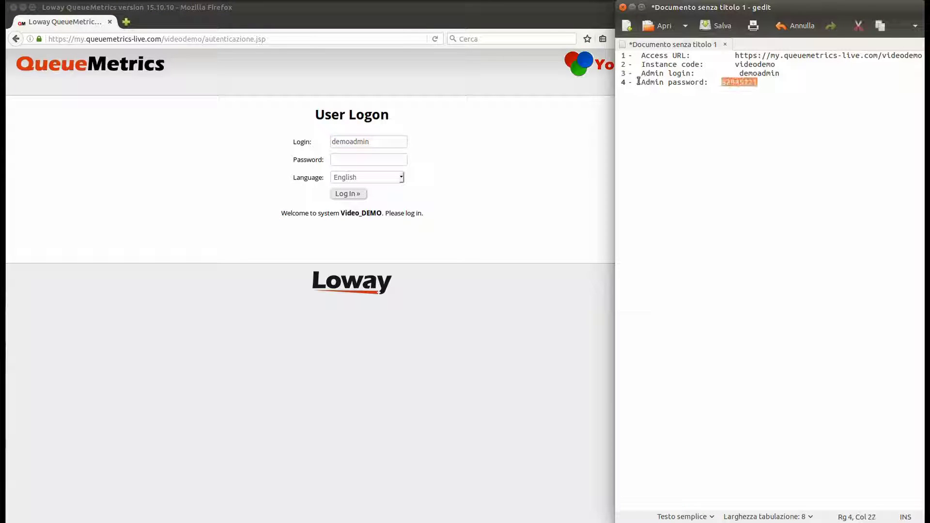
pyautogui.hotkey('ctrl', 'c')
pyautogui.click(392, 156)
pyautogui.hotkey('ctrl', 'v')
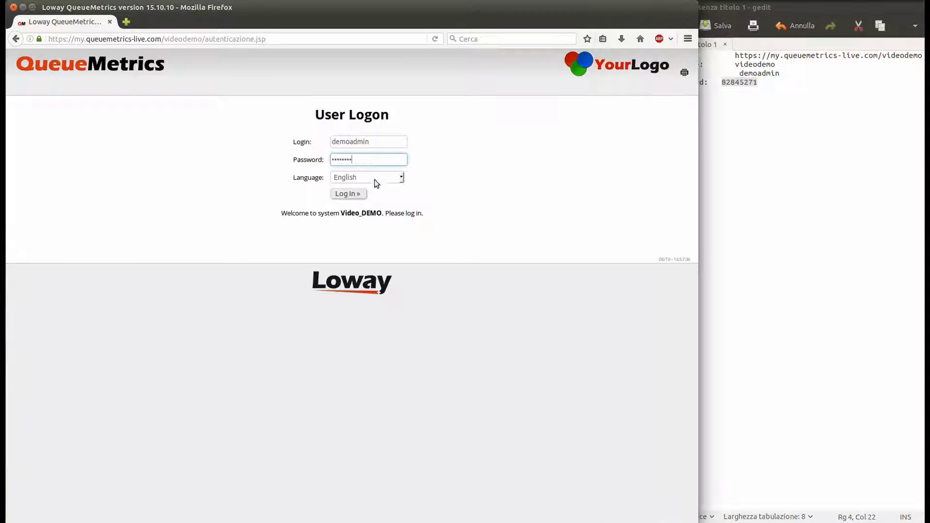
pyautogui.click(353, 195)
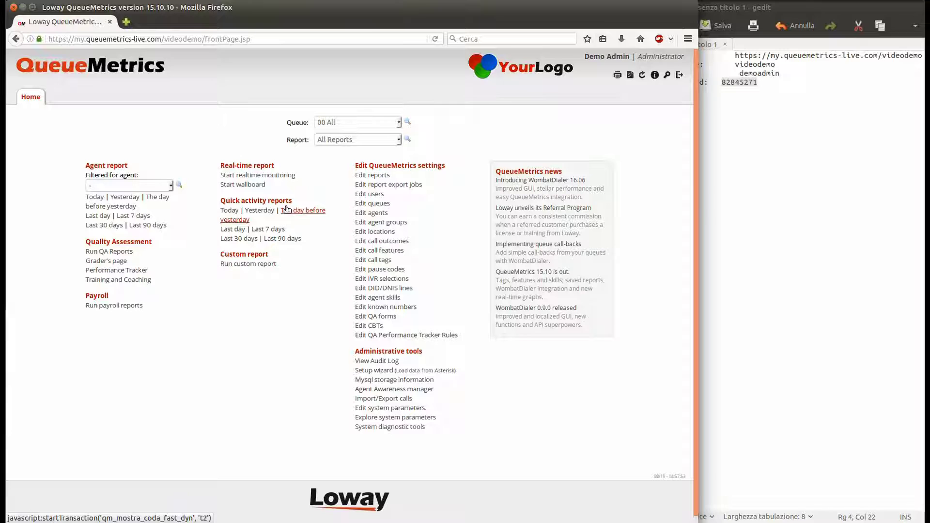
pyautogui.click(277, 239)
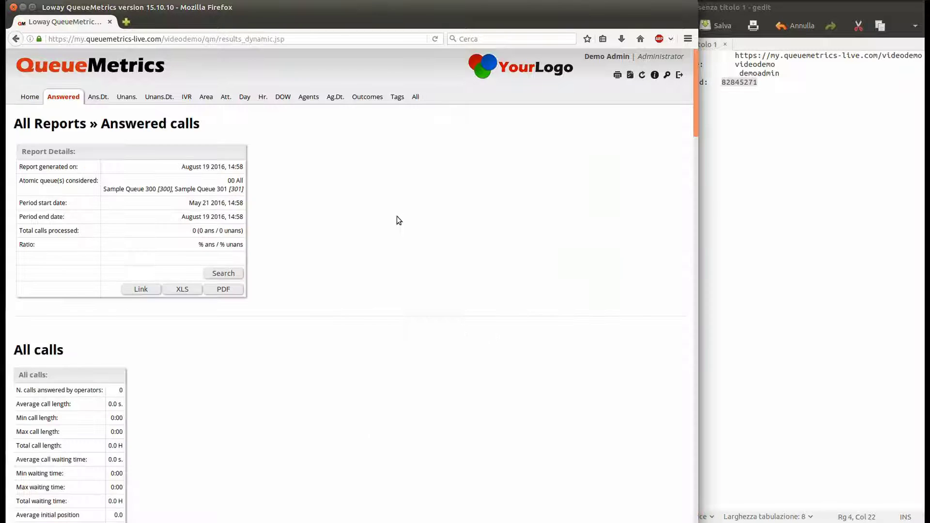
pyautogui.scroll(-15, 397, 216)
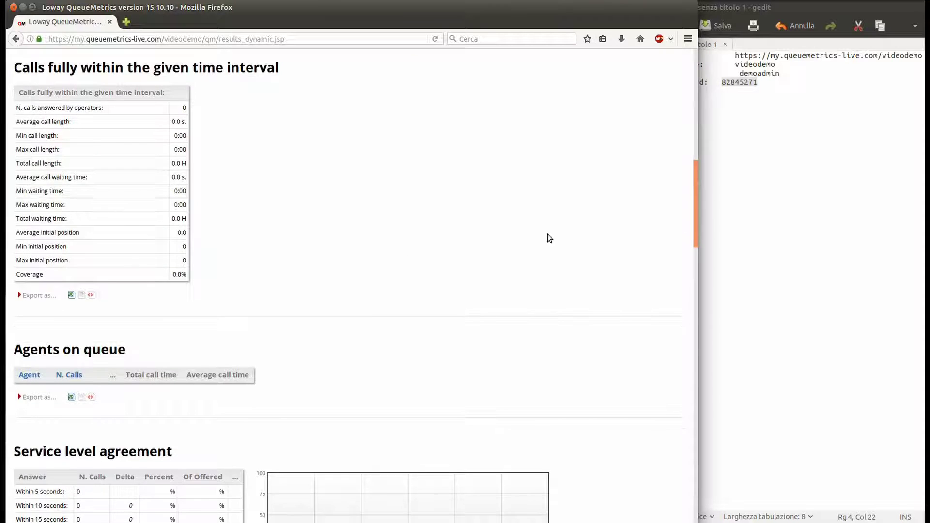
pyautogui.scroll(12, 547, 242)
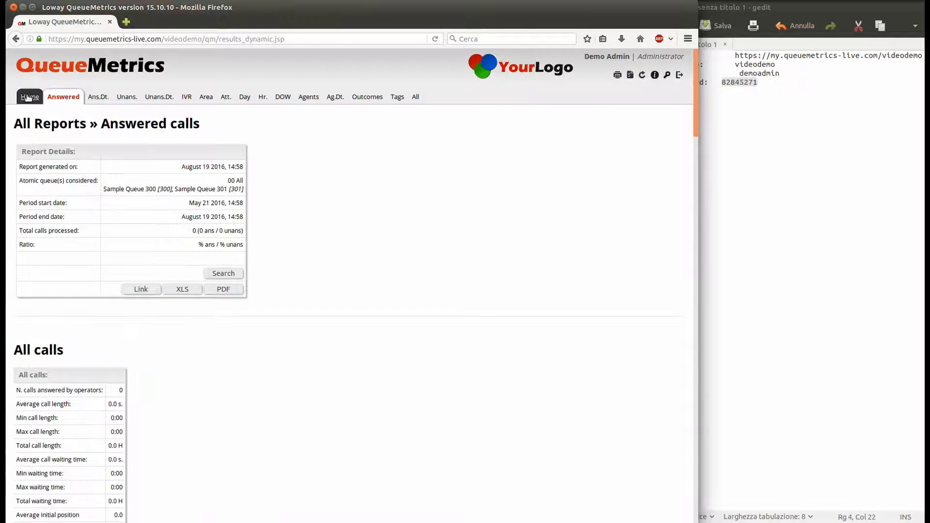
pyautogui.click(28, 97)
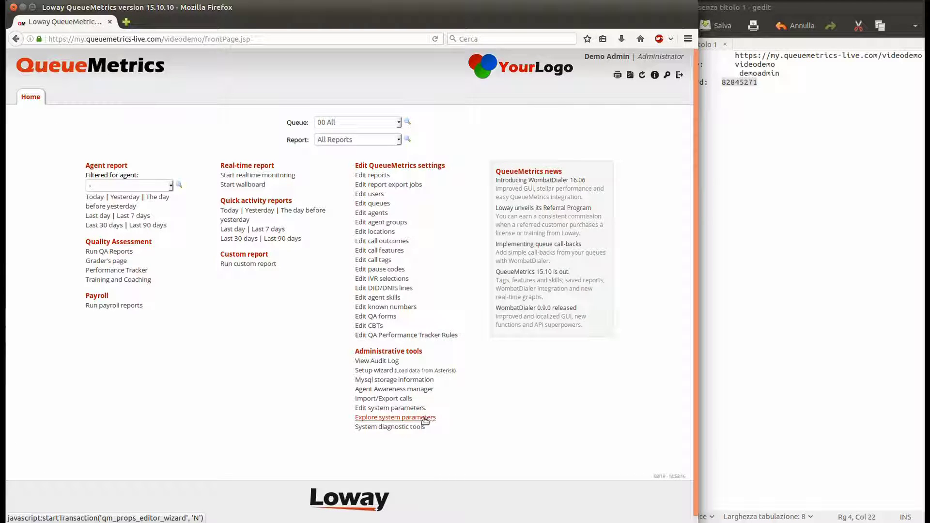
# Open the Live DB inspector from the System diagnostic tools page
pyautogui.click(412, 427)
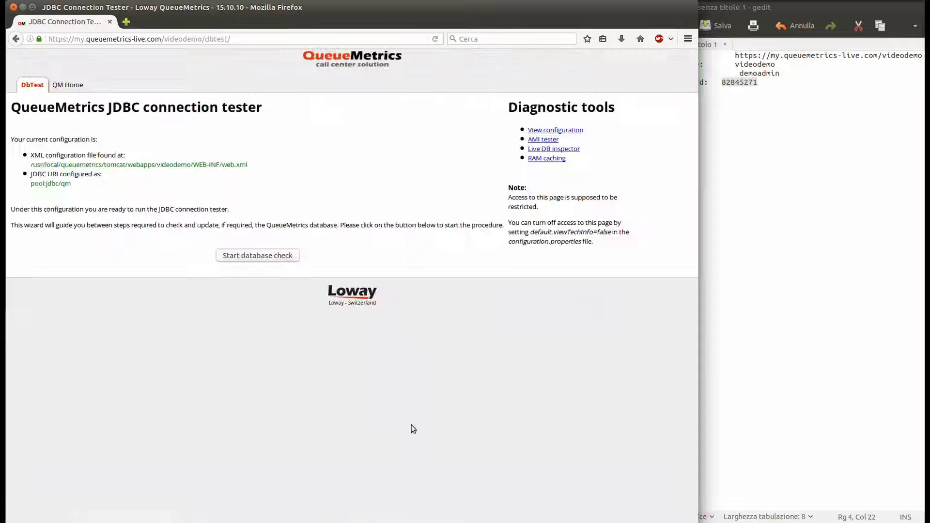
pyautogui.click(546, 149)
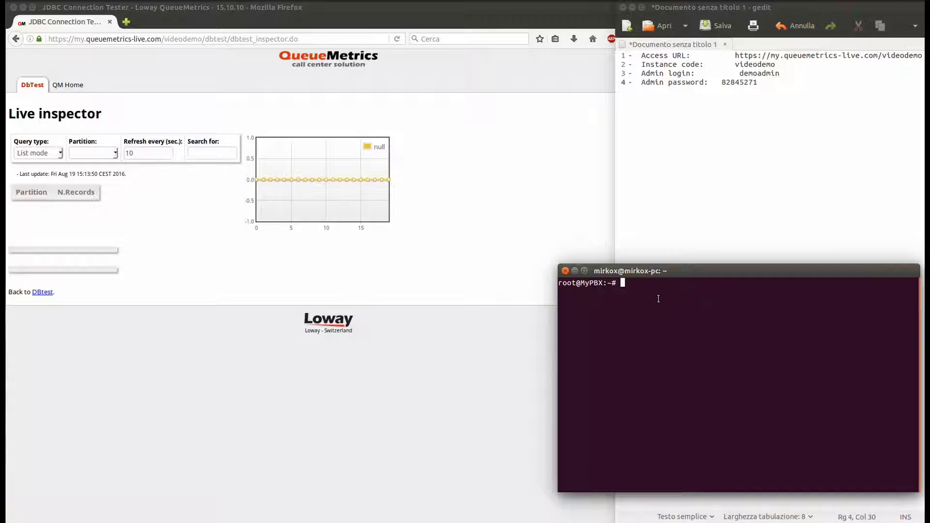
pyautogui.write('cd /persi')
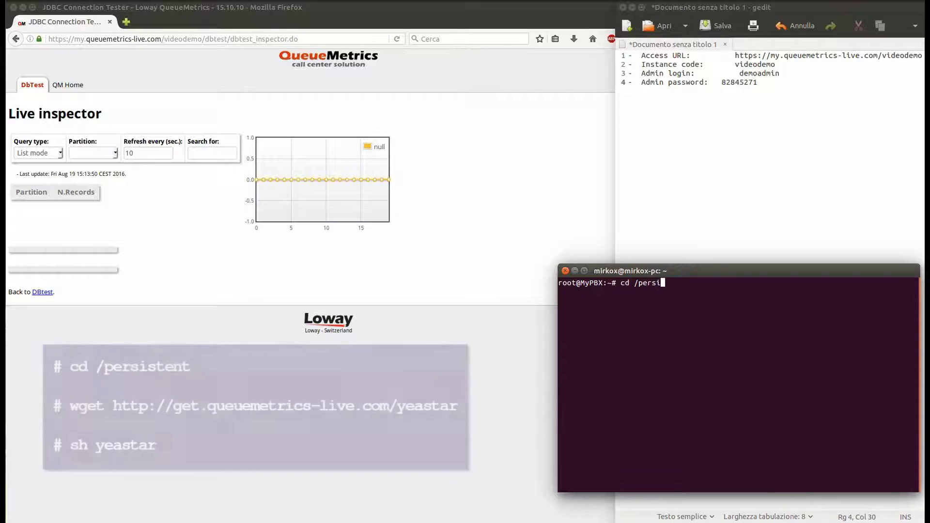
pyautogui.press('Tab')
pyautogui.press('Return')
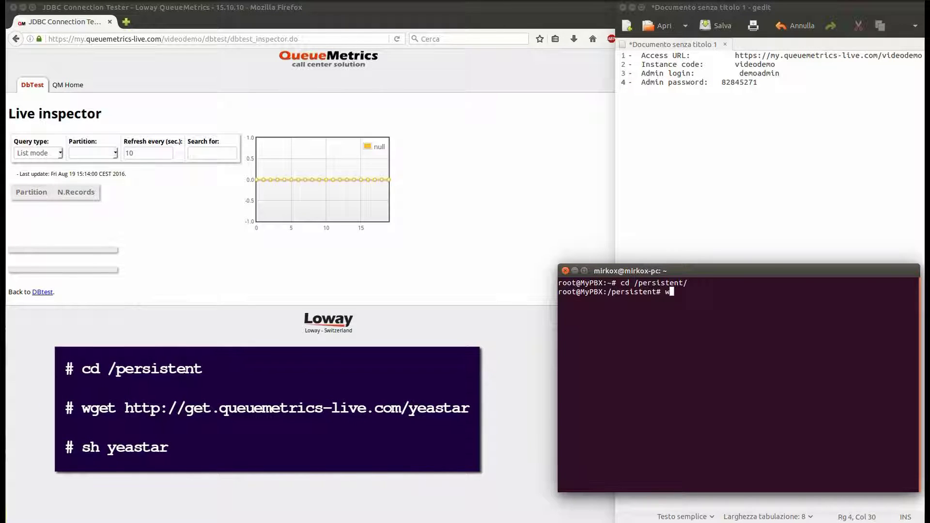
pyautogui.write('wget')
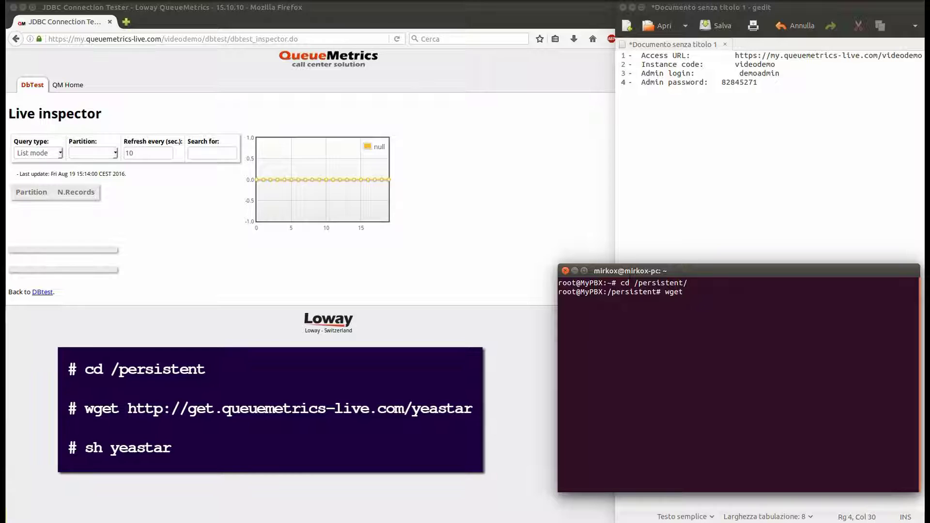
pyautogui.write(' http://get.queuemetrics-live.com/yeastar')
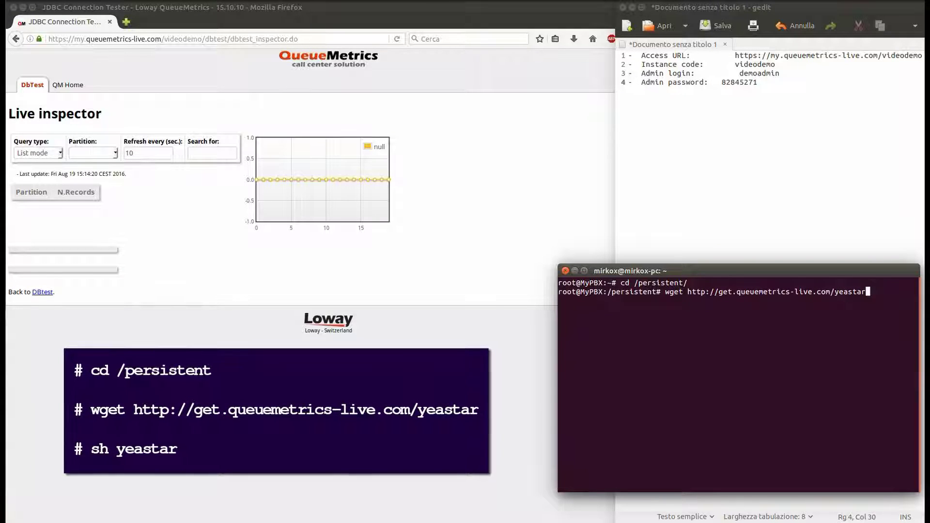
pyautogui.press('Return')
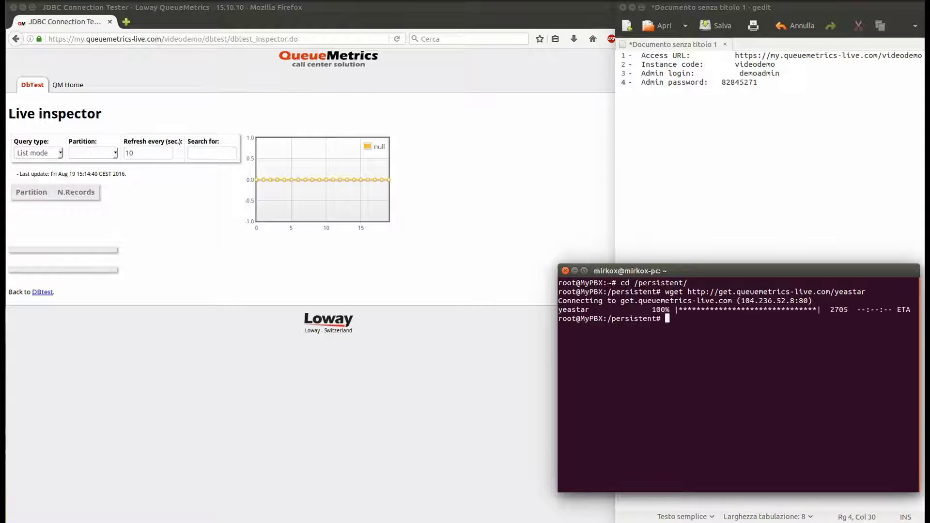
pyautogui.write('ls')
pyautogui.press('Return')
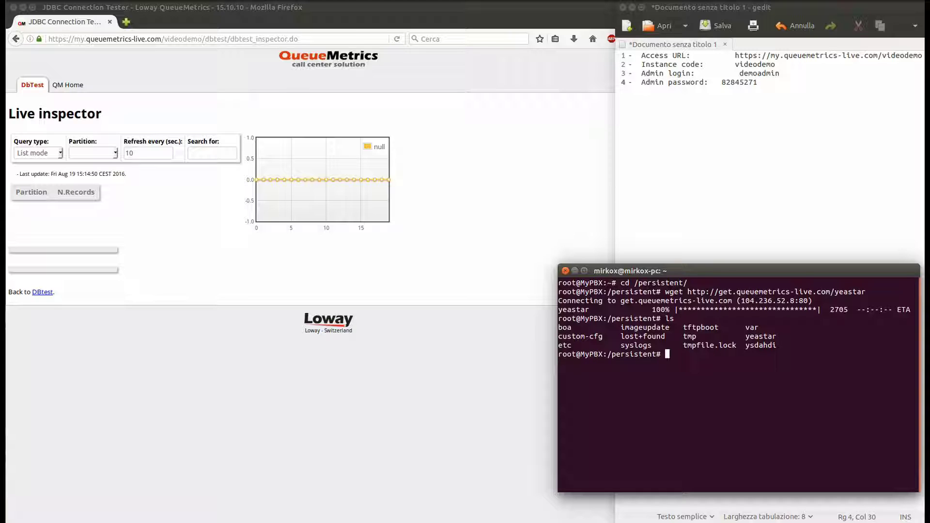
# Run the installer with sh yeastar
pyautogui.write('sh ye')
pyautogui.press('Tab')
pyautogui.press('Return')
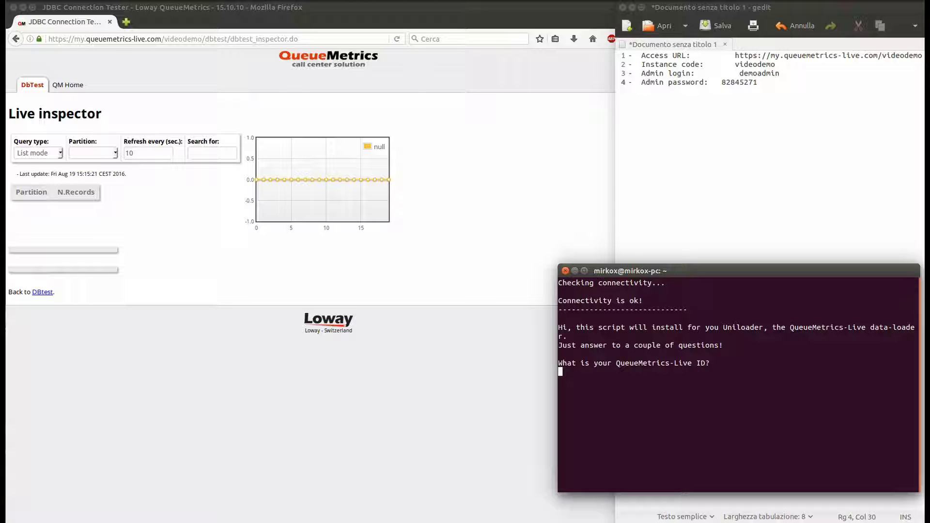
# Paste the instance code from gedit as the installer's QueueMetrics-Live ID
pyautogui.doubleClick(747, 64)
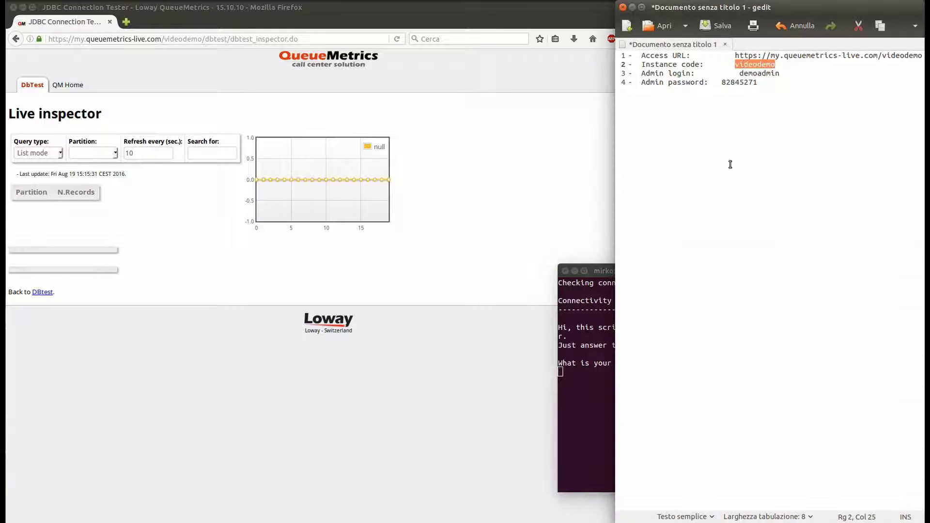
pyautogui.click(571, 388)
pyautogui.hotkey('ctrl', 'shift', 'v')
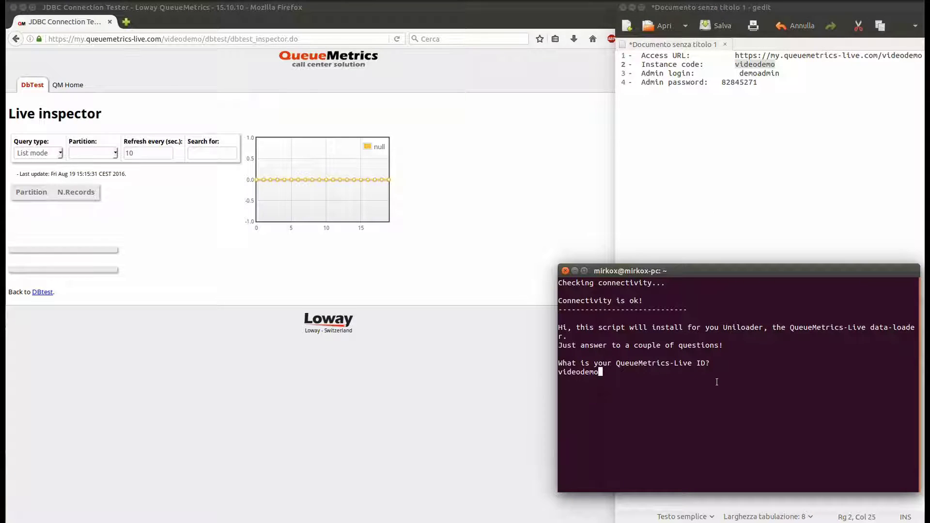
pyautogui.press('Return')
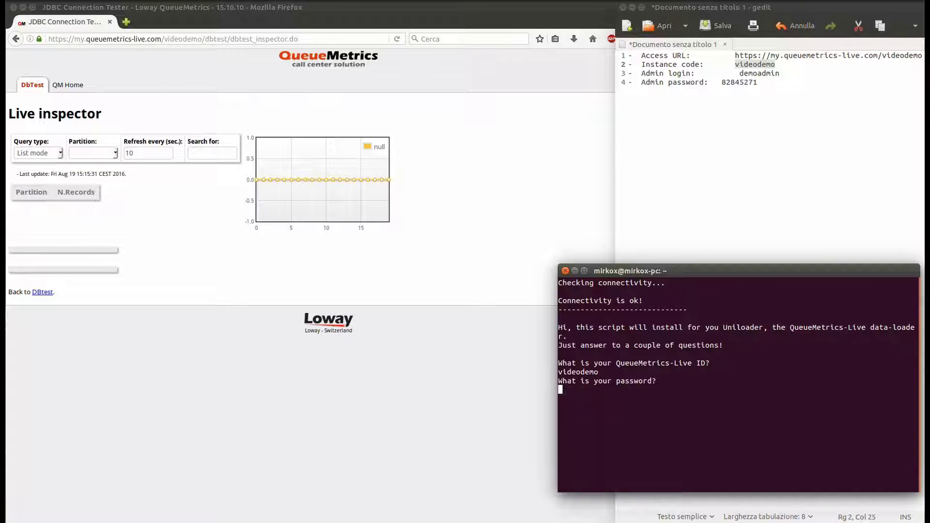
# Paste the admin password, confirm with y, then enter reboot
pyautogui.doubleClick(738, 82)
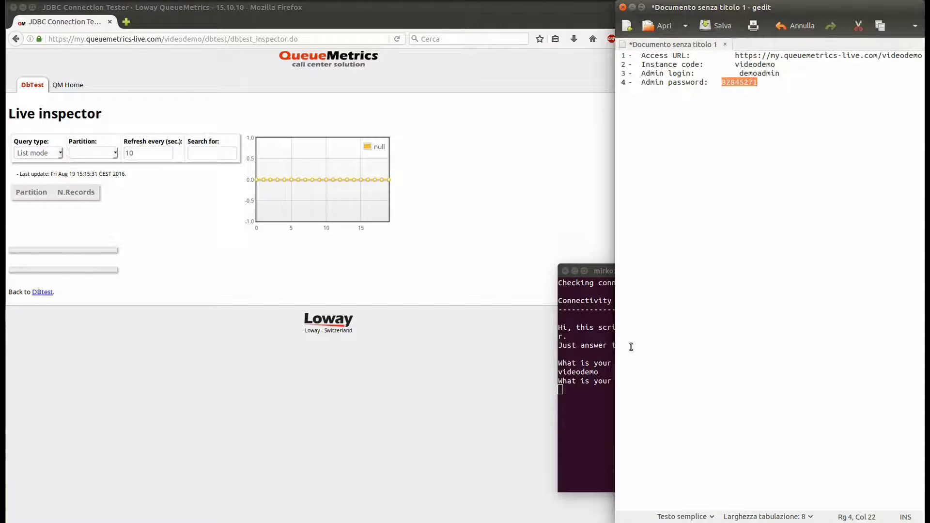
pyautogui.click(589, 386)
pyautogui.middleClick(832, 402)
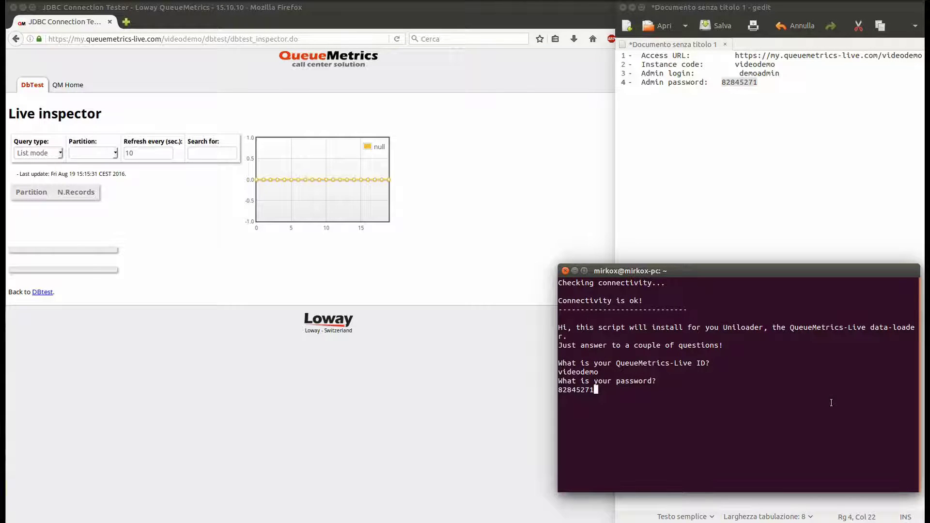
pyautogui.press('Return')
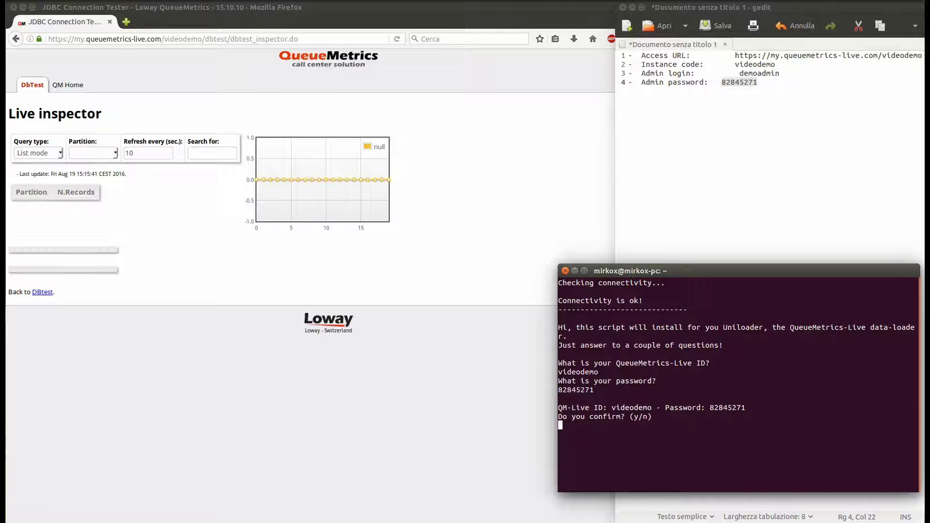
pyautogui.write('y')
pyautogui.press('Return')
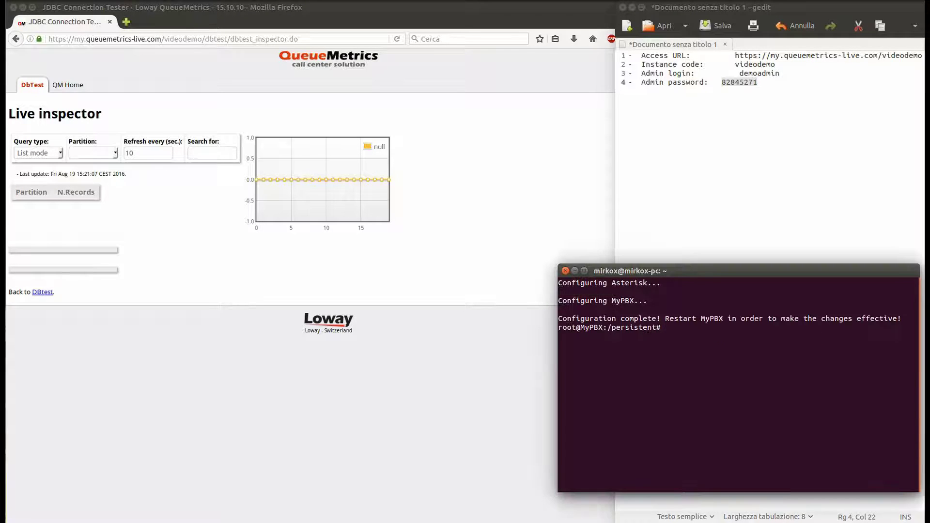
pyautogui.write('reboot')
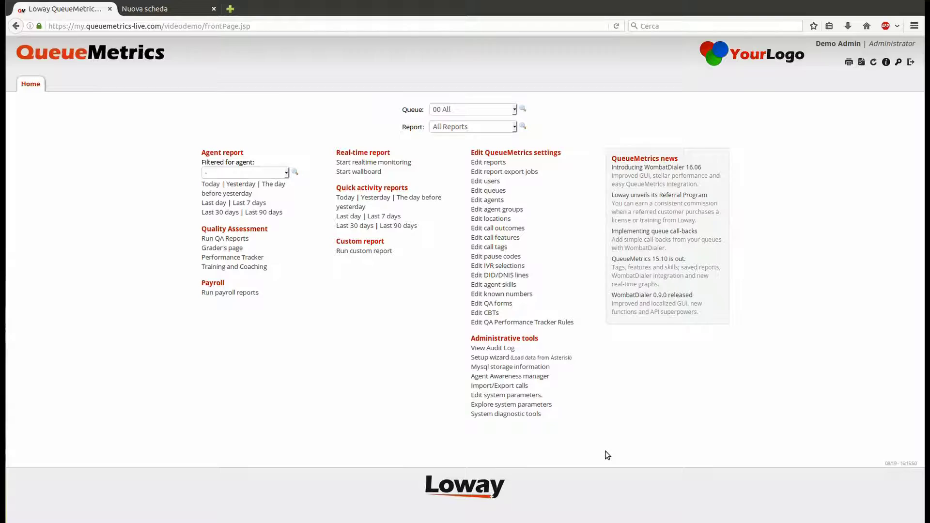
# Open Edit system parameters and search the page for callfile.dir
pyautogui.click(527, 396)
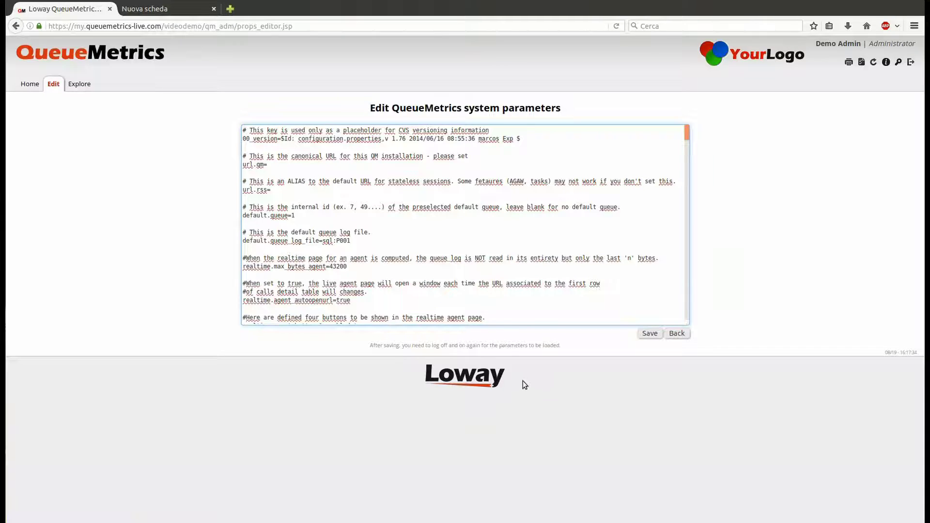
pyautogui.hotkey('ctrl', 'f')
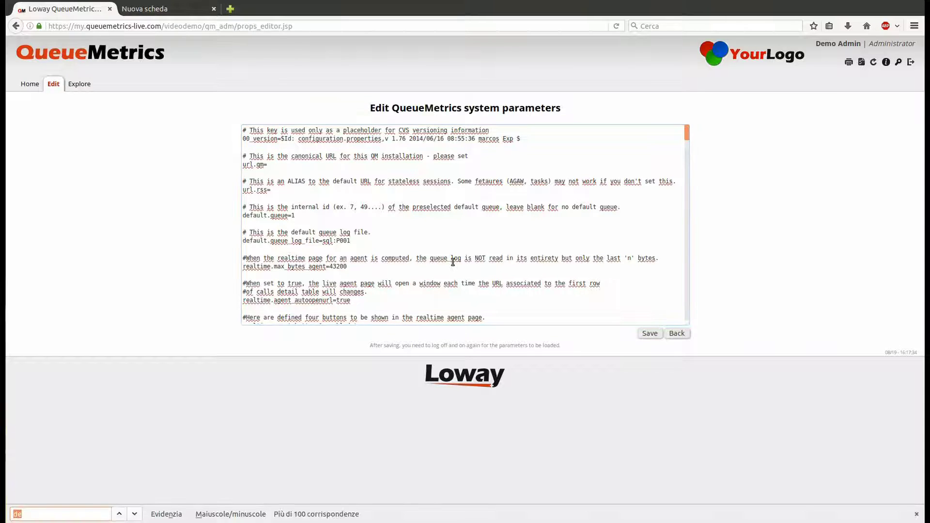
pyautogui.write('callfile.dir')
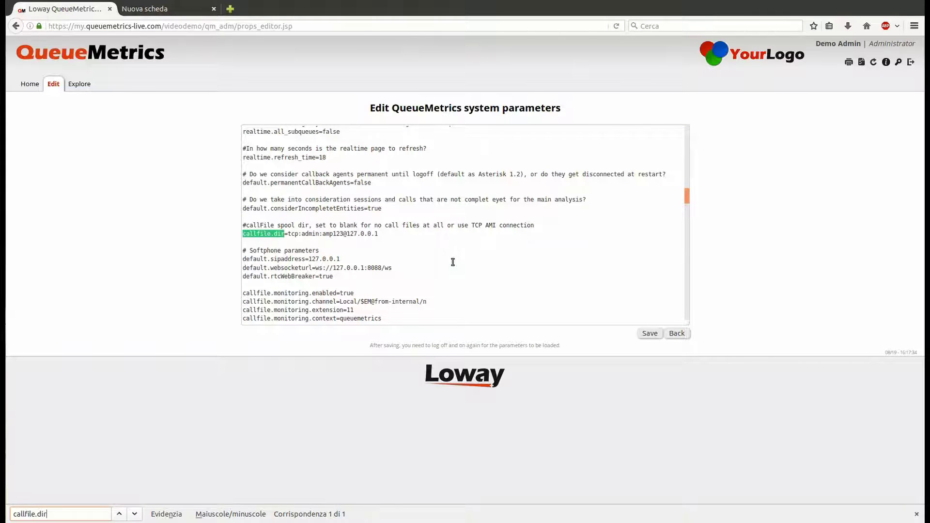
# Select the AMI username, password and 127.0.0.1 host in the callfile.dir line
pyautogui.click(290, 235)
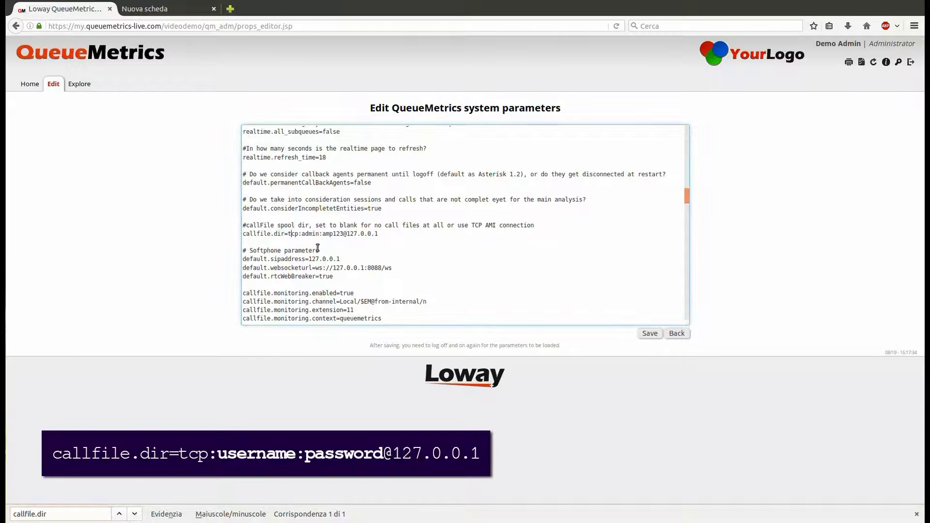
pyautogui.doubleClick(313, 235)
pyautogui.doubleClick(334, 235)
pyautogui.click(352, 235)
pyautogui.moveTo(352, 236); pyautogui.dragTo(384, 235)
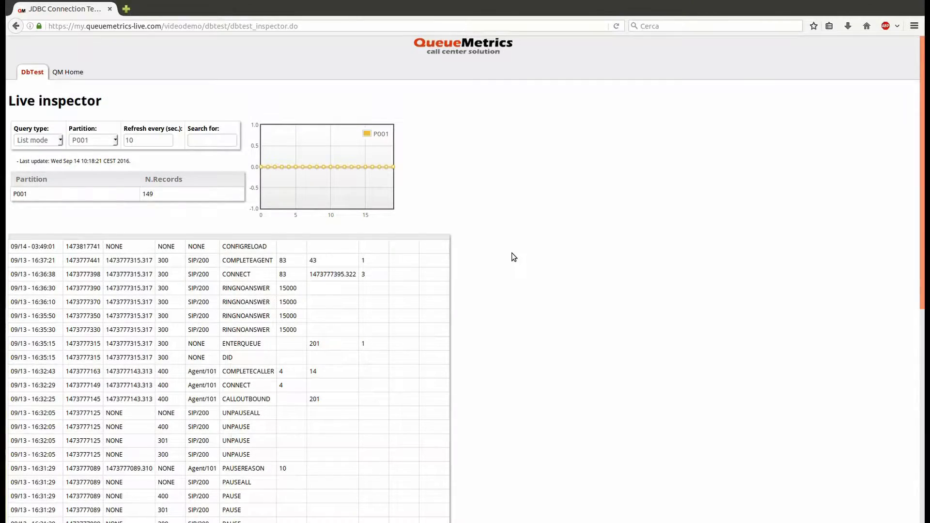
# From QM Home, run the Last 90 days quick activity report and scroll through its call statistics
pyautogui.scroll(-2, 513, 255)
pyautogui.scroll(-2, 512, 253)
pyautogui.scroll(4, 511, 253)
pyautogui.click(75, 72)
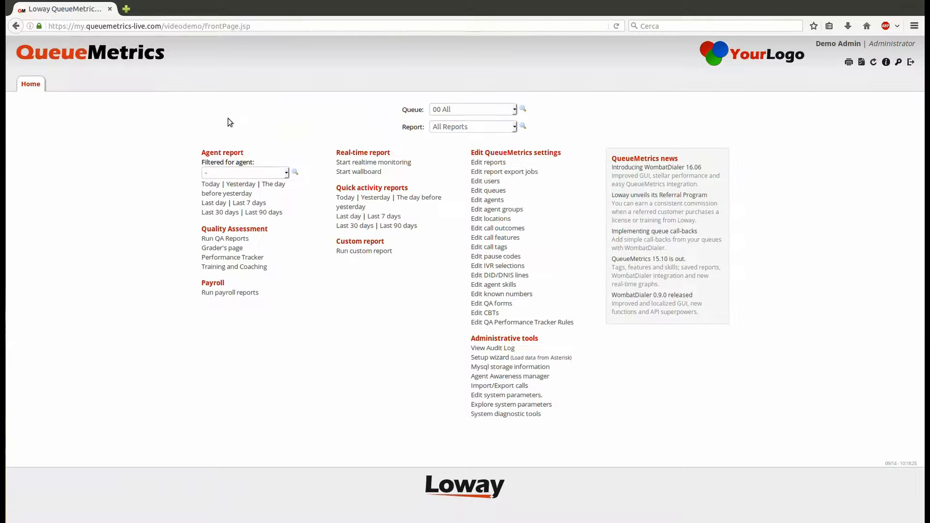
pyautogui.click(400, 231)
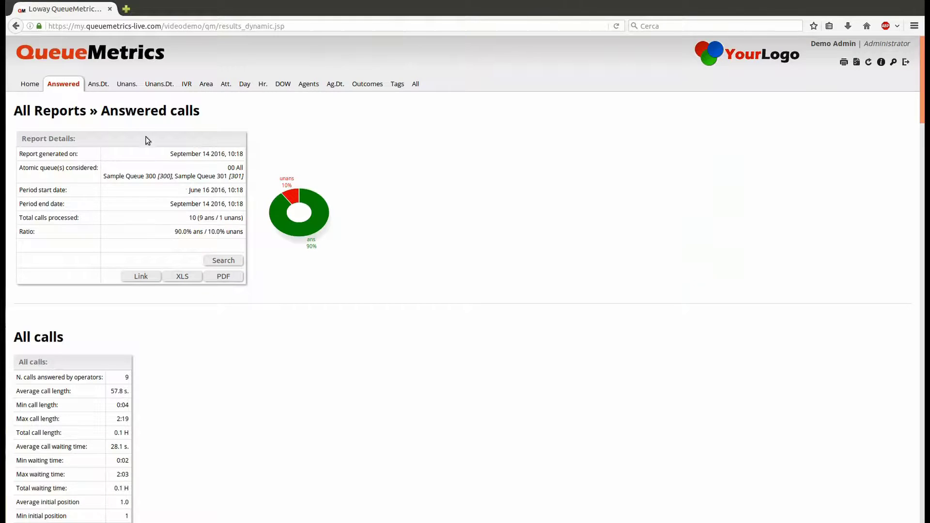
pyautogui.scroll(-15, 197, 187)
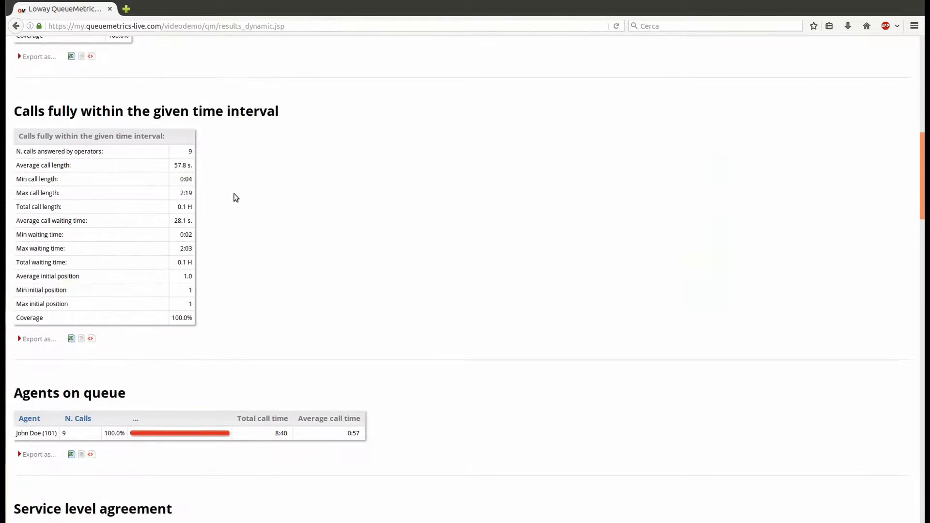
pyautogui.scroll(-10, 323, 207)
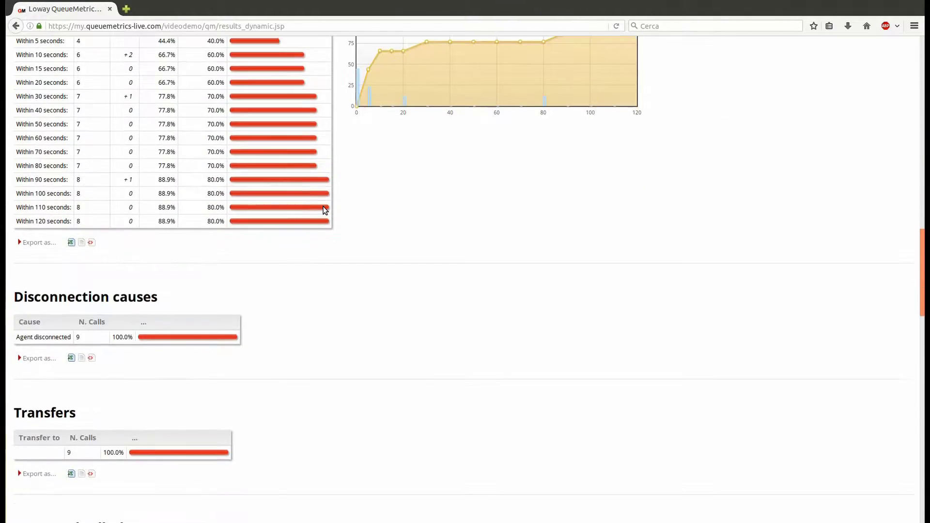